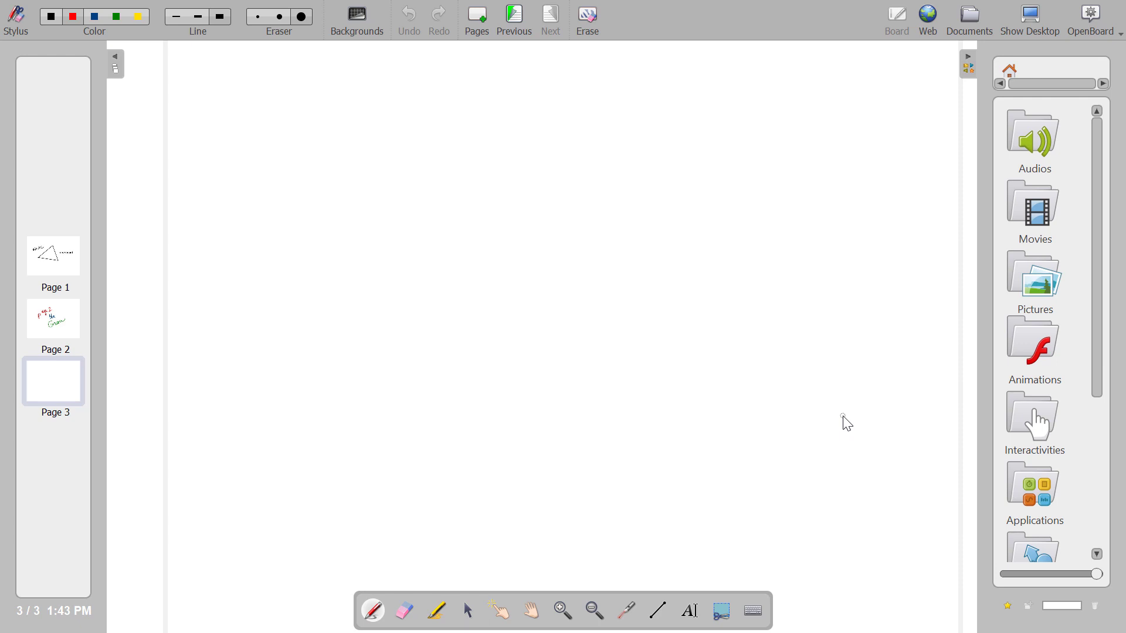
Step: Show the podcast recorder bar from the OpenBoard menu's Podcast entry
{"action": "left_click", "coordinate": [1092, 18]}
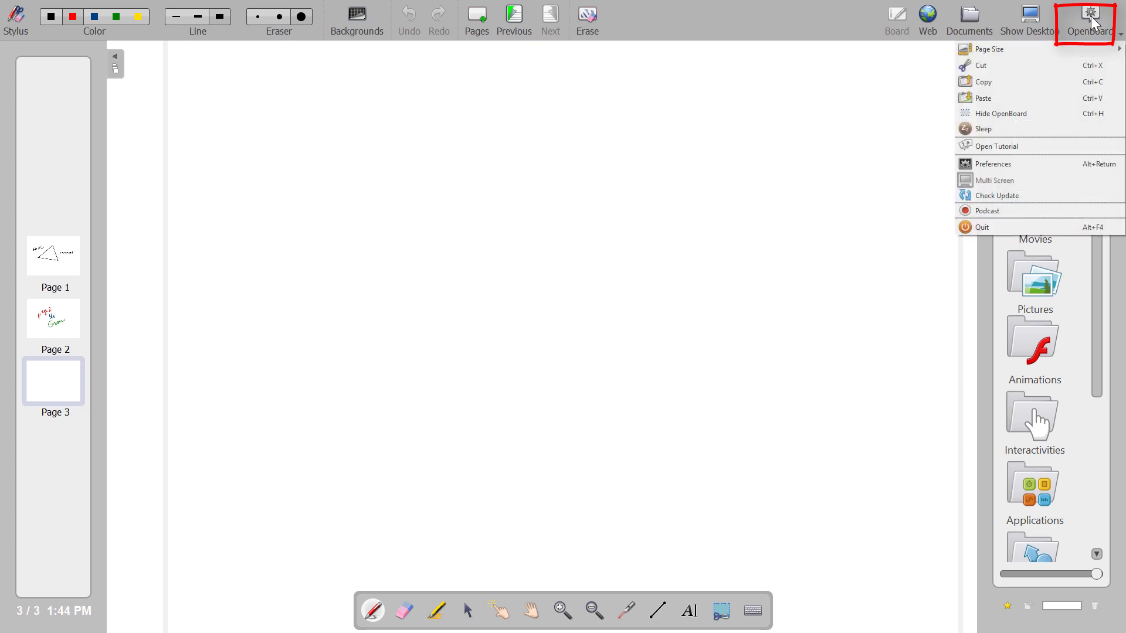
{"action": "left_click", "coordinate": [1004, 213]}
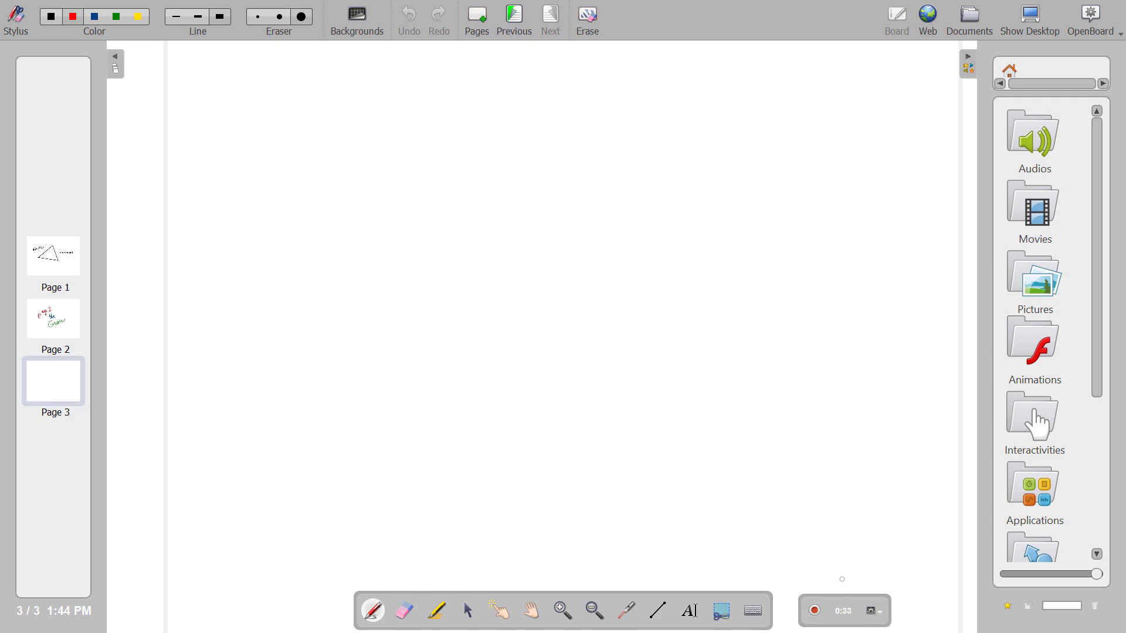
{"action": "left_click", "coordinate": [821, 624]}
Step: Choose the Medium recording size in the podcast bar's settings dropdown
{"action": "left_click", "coordinate": [882, 623]}
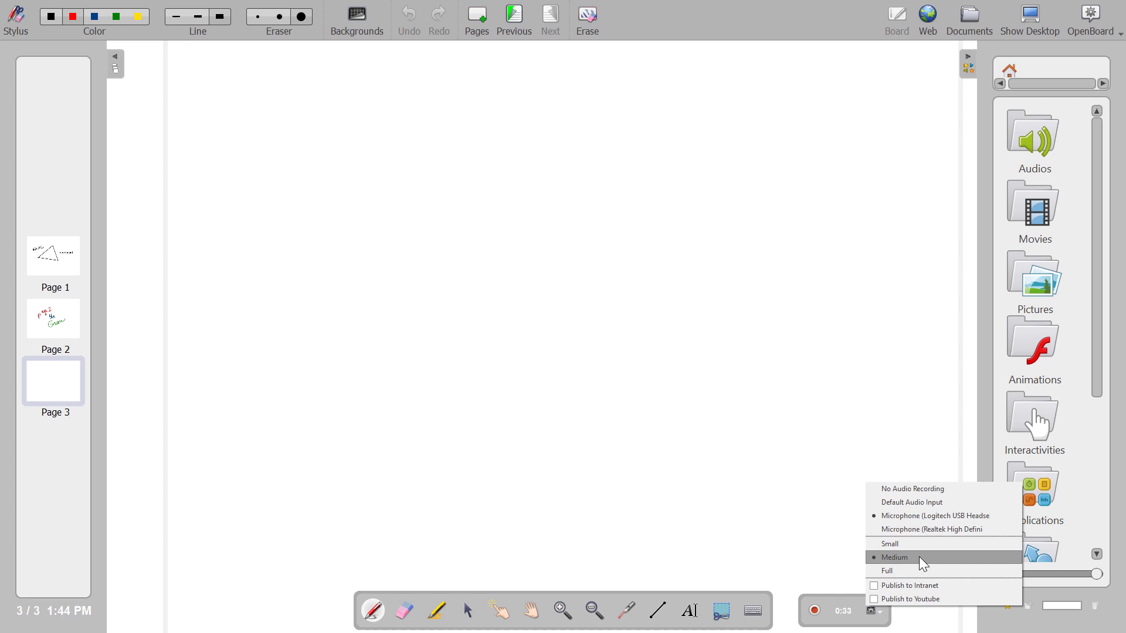
{"action": "left_click", "coordinate": [919, 557]}
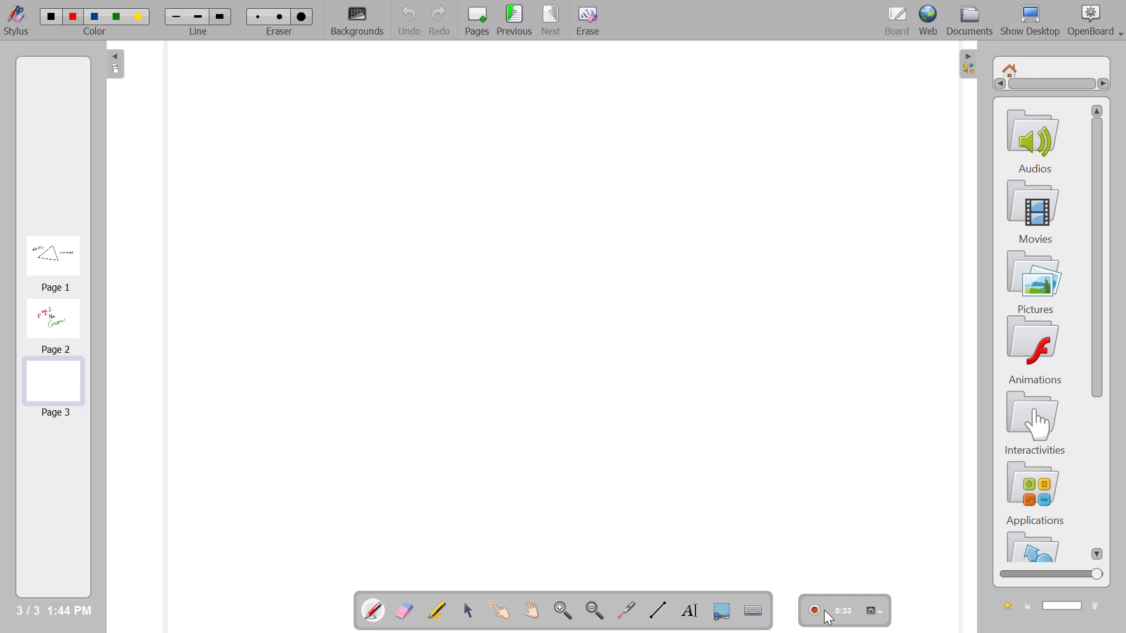
Step: Start the podcast recording and handwrite the red sums 2+2=4 and 4+4=8
{"action": "left_click", "coordinate": [818, 616]}
{"action": "mouse_move", "coordinate": [286, 163]}
{"action": "left_mouse_down"}
{"action": "mouse_move", "coordinate": [310, 168]}
{"action": "mouse_move", "coordinate": [324, 217]}
{"action": "left_mouse_up"}
{"action": "mouse_move", "coordinate": [353, 167]}
{"action": "left_mouse_down"}
{"action": "mouse_move", "coordinate": [350, 204]}
{"action": "mouse_move", "coordinate": [364, 187]}
{"action": "mouse_move", "coordinate": [383, 205]}
{"action": "mouse_move", "coordinate": [407, 202]}
{"action": "mouse_move", "coordinate": [449, 175]}
{"action": "left_mouse_up"}
{"action": "left_click_drag", "start_coordinate": [427, 187], "coordinate": [493, 184]}
{"action": "left_click_drag", "start_coordinate": [489, 145], "coordinate": [482, 222]}
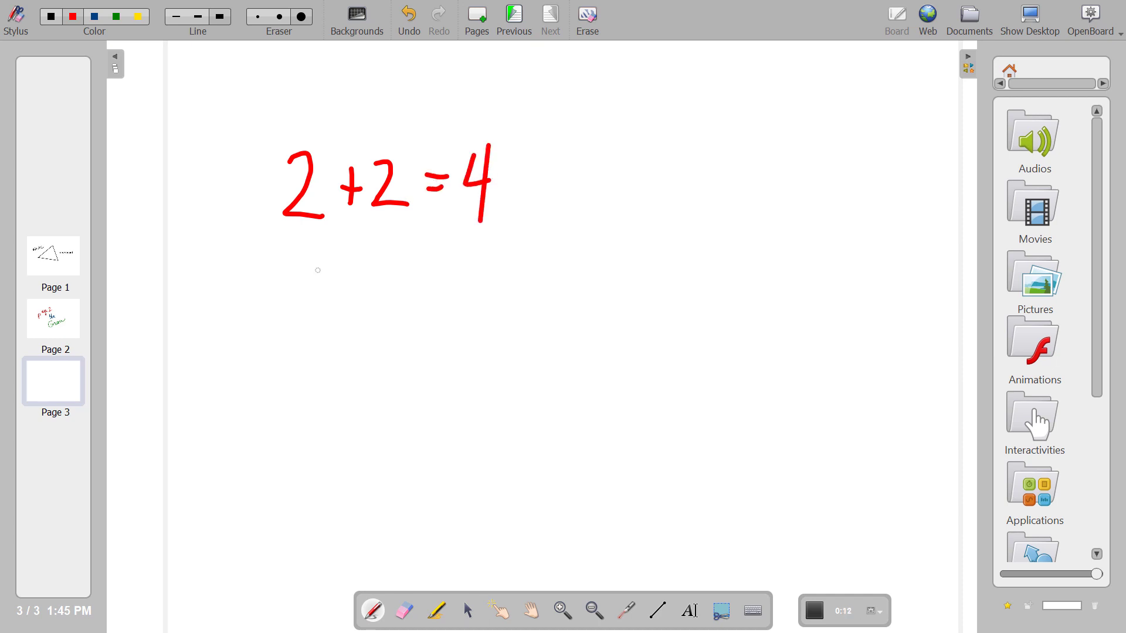
{"action": "mouse_move", "coordinate": [305, 255]}
{"action": "left_mouse_down"}
{"action": "mouse_move", "coordinate": [299, 288]}
{"action": "mouse_move", "coordinate": [333, 280]}
{"action": "left_mouse_up"}
{"action": "mouse_move", "coordinate": [329, 251]}
{"action": "left_mouse_down"}
{"action": "mouse_move", "coordinate": [324, 306]}
{"action": "mouse_move", "coordinate": [354, 292]}
{"action": "left_mouse_up"}
{"action": "mouse_move", "coordinate": [343, 289]}
{"action": "left_mouse_down"}
{"action": "mouse_move", "coordinate": [413, 272]}
{"action": "mouse_move", "coordinate": [407, 303]}
{"action": "left_mouse_up"}
{"action": "left_click_drag", "start_coordinate": [427, 264], "coordinate": [452, 275]}
{"action": "mouse_move", "coordinate": [491, 238]}
{"action": "left_mouse_down"}
{"action": "mouse_move", "coordinate": [475, 283]}
{"action": "mouse_move", "coordinate": [486, 235]}
{"action": "left_mouse_up"}
Step: Handwrite 'I'm writing in red!' below the sums with a wavy red underline
{"action": "left_click_drag", "start_coordinate": [323, 353], "coordinate": [331, 417]}
{"action": "mouse_move", "coordinate": [346, 340]}
{"action": "left_mouse_down"}
{"action": "mouse_move", "coordinate": [349, 361]}
{"action": "mouse_move", "coordinate": [402, 403]}
{"action": "left_mouse_up"}
{"action": "mouse_move", "coordinate": [429, 359]}
{"action": "left_mouse_down"}
{"action": "mouse_move", "coordinate": [491, 350]}
{"action": "mouse_move", "coordinate": [503, 378]}
{"action": "left_mouse_up"}
{"action": "left_click", "coordinate": [495, 328]}
{"action": "mouse_move", "coordinate": [522, 318]}
{"action": "left_mouse_down"}
{"action": "mouse_move", "coordinate": [525, 347]}
{"action": "mouse_move", "coordinate": [553, 371]}
{"action": "mouse_move", "coordinate": [588, 361]}
{"action": "mouse_move", "coordinate": [601, 384]}
{"action": "left_mouse_up"}
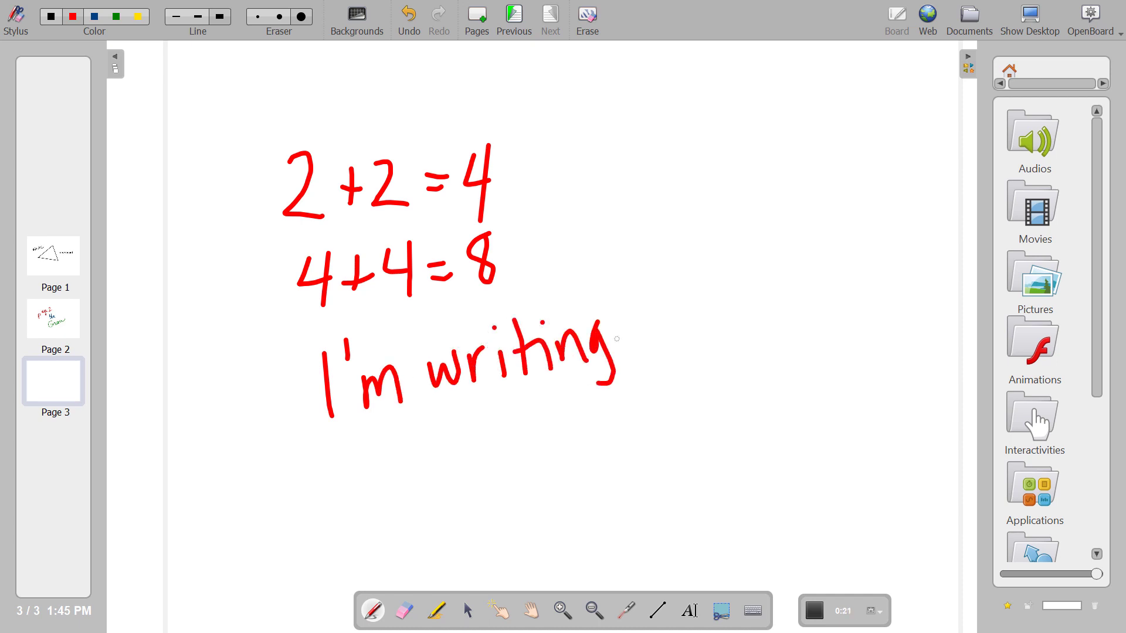
{"action": "mouse_move", "coordinate": [637, 322]}
{"action": "left_mouse_down"}
{"action": "mouse_move", "coordinate": [637, 337]}
{"action": "mouse_move", "coordinate": [667, 334]}
{"action": "mouse_move", "coordinate": [704, 298]}
{"action": "left_mouse_up"}
{"action": "left_click", "coordinate": [631, 306]}
{"action": "mouse_move", "coordinate": [698, 310]}
{"action": "left_mouse_down"}
{"action": "mouse_move", "coordinate": [709, 323]}
{"action": "mouse_move", "coordinate": [731, 316]}
{"action": "left_mouse_up"}
{"action": "left_click_drag", "start_coordinate": [723, 260], "coordinate": [732, 318]}
{"action": "mouse_move", "coordinate": [749, 239]}
{"action": "left_mouse_down"}
{"action": "mouse_move", "coordinate": [744, 284]}
{"action": "mouse_move", "coordinate": [765, 306]}
{"action": "left_mouse_up"}
{"action": "left_click_drag", "start_coordinate": [409, 461], "coordinate": [724, 359]}
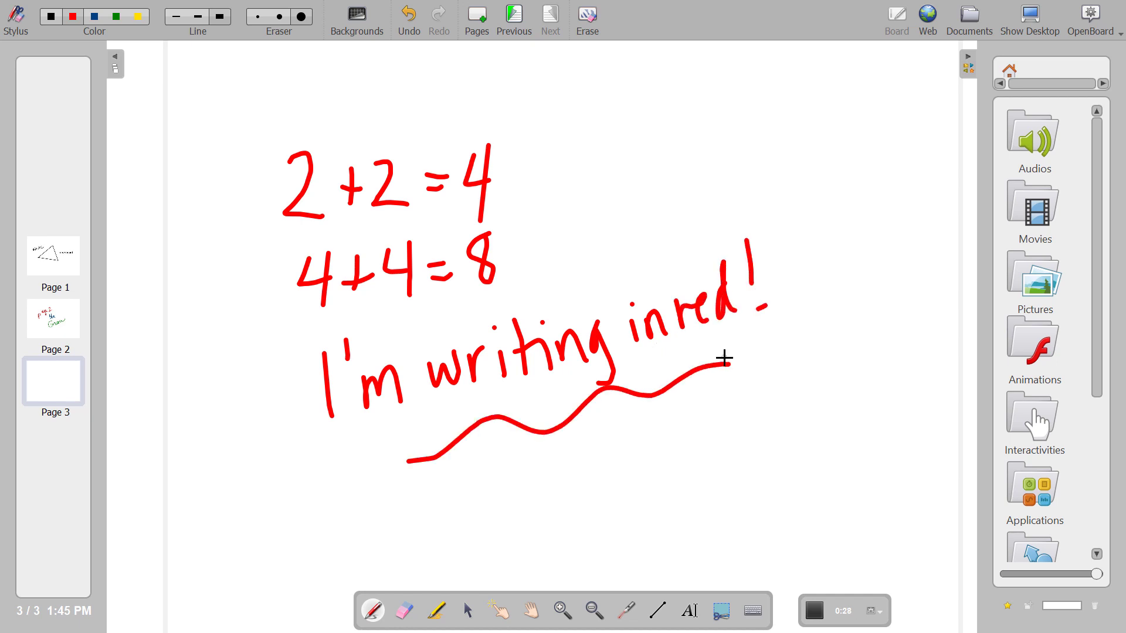
Step: With the laser pointer, flip through pages 1, 2 and 3 while the recording runs
{"action": "left_click", "coordinate": [627, 610]}
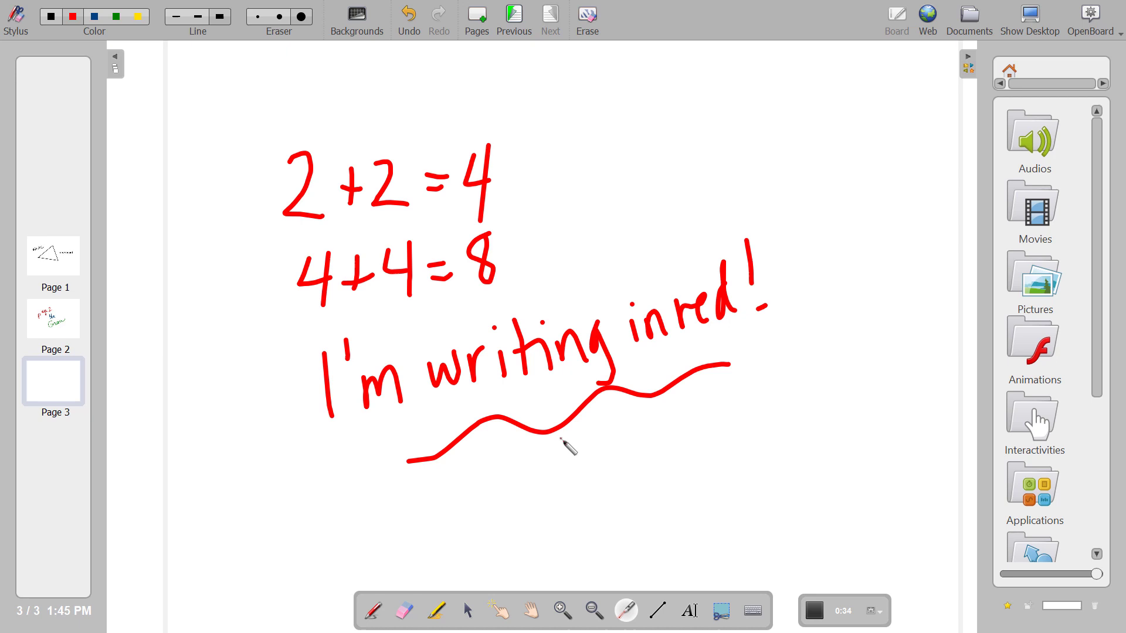
{"action": "left_click", "coordinate": [53, 316]}
{"action": "left_click", "coordinate": [59, 255]}
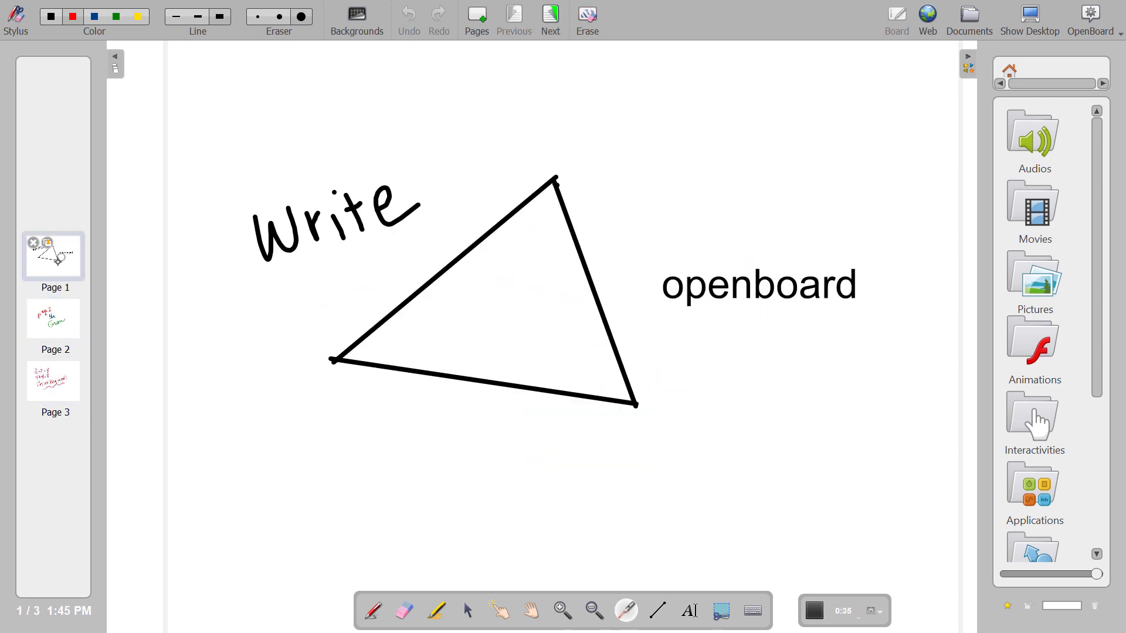
{"action": "left_click", "coordinate": [54, 318]}
{"action": "left_click", "coordinate": [59, 384]}
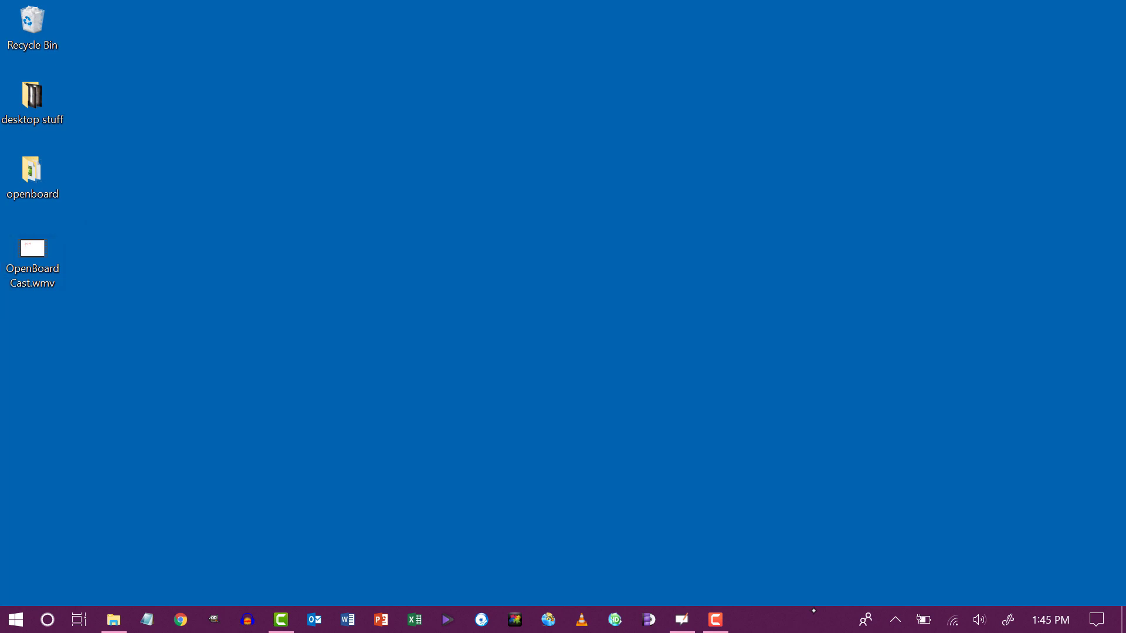
Step: Play the OpenBoard Cast.wmv video from the desktop in Movies & TV
{"action": "double_click", "coordinate": [27, 259]}
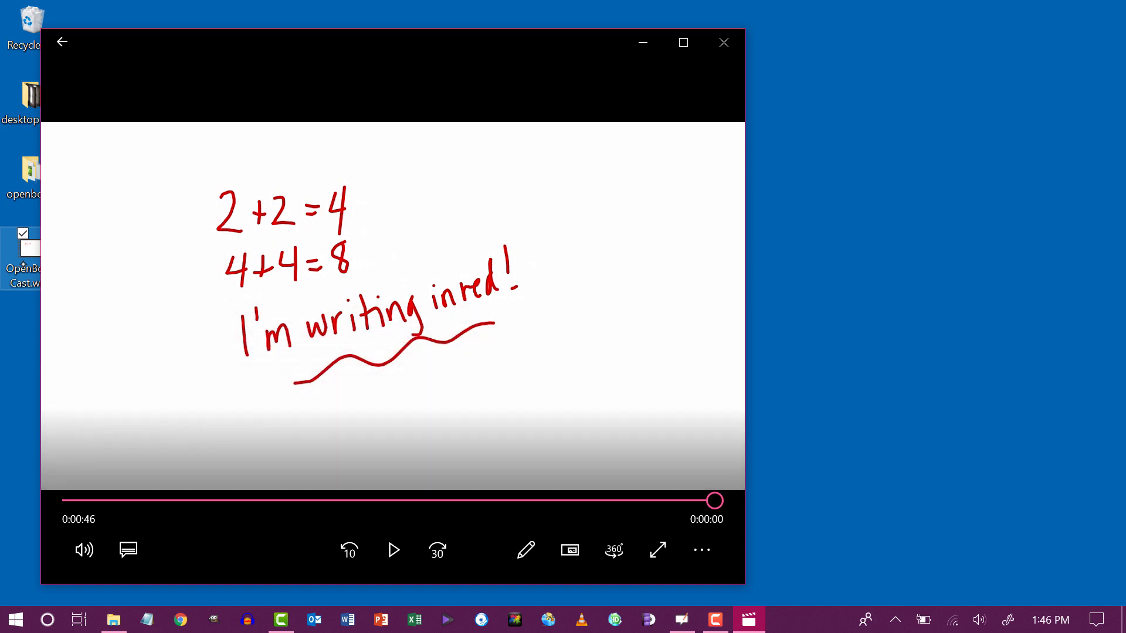
Step: Close the video player, return to OpenBoard and turn off the podcast recorder
{"action": "left_click", "coordinate": [723, 41]}
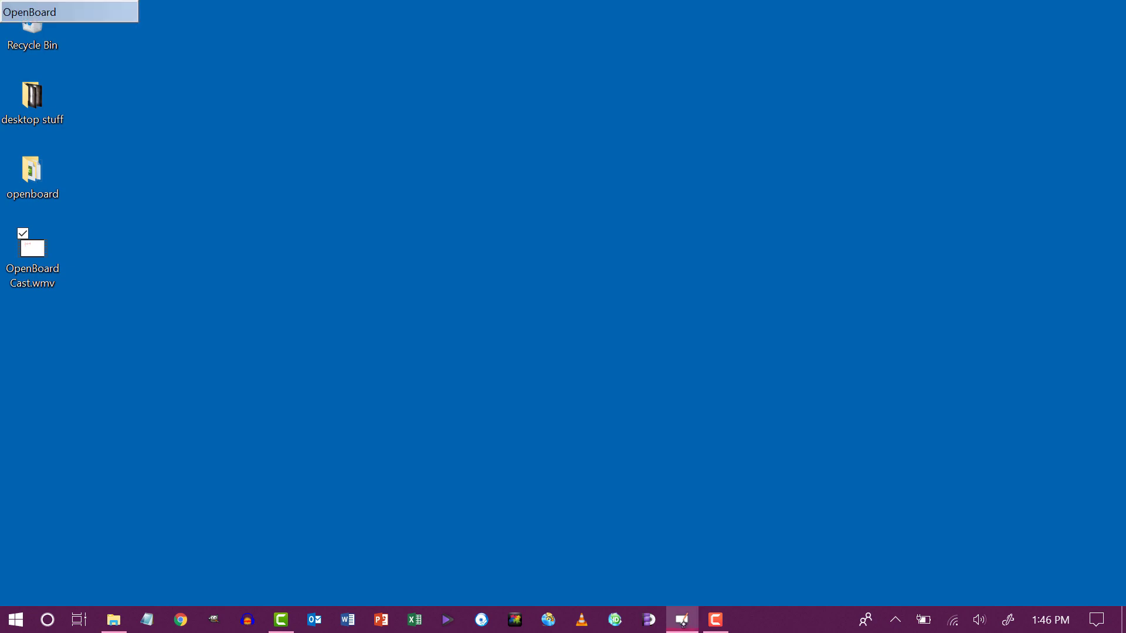
{"action": "left_click", "coordinate": [682, 619]}
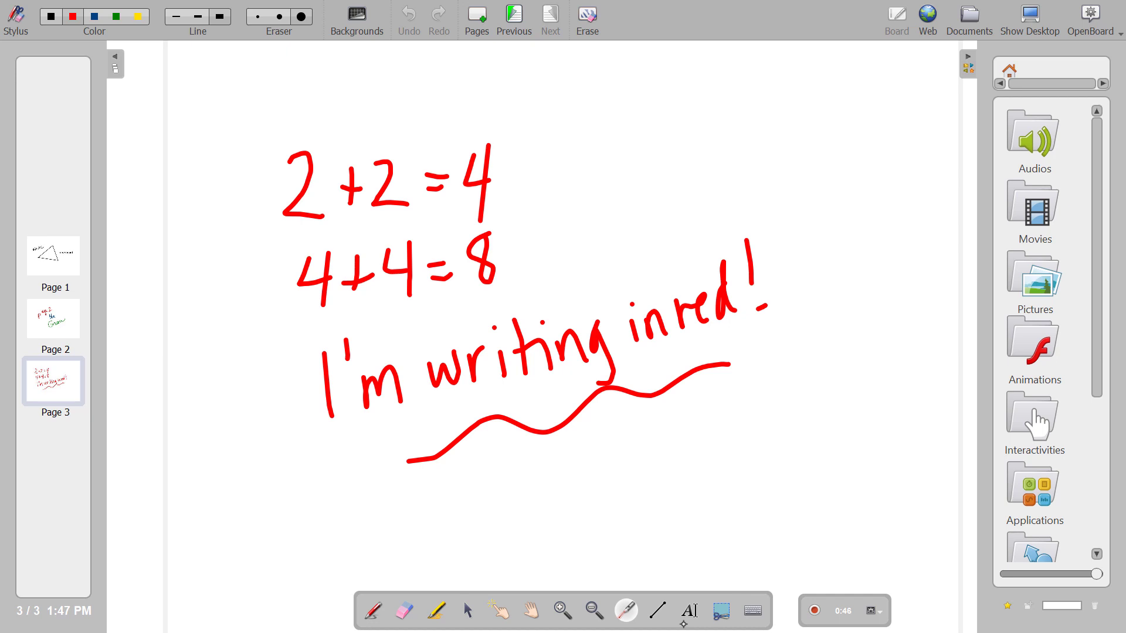
{"action": "left_click", "coordinate": [1094, 24]}
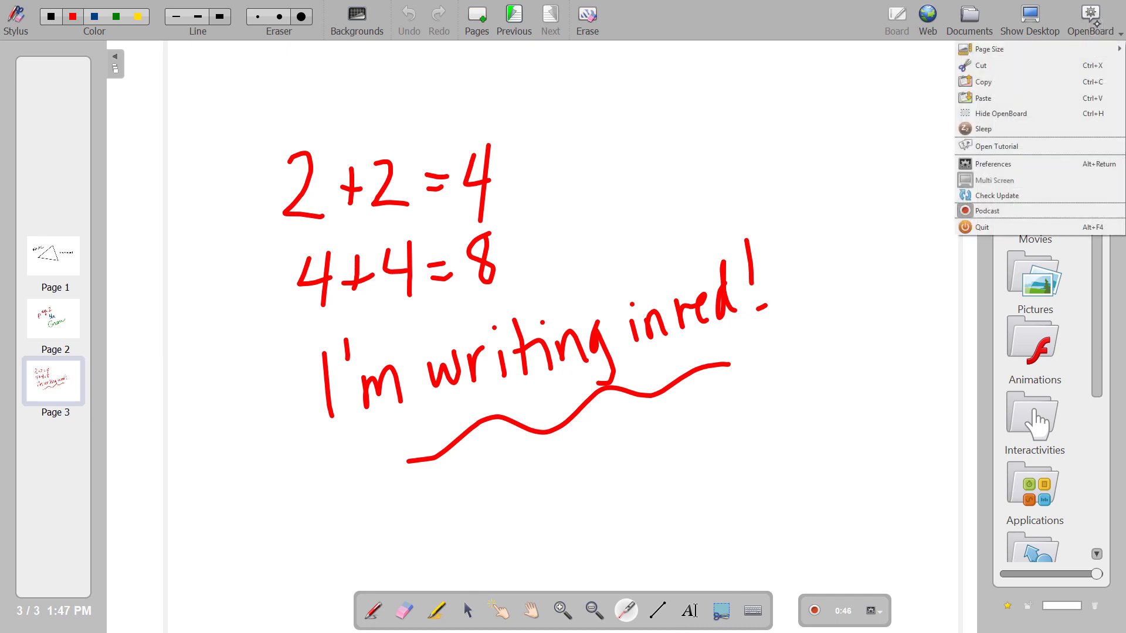
{"action": "left_click", "coordinate": [992, 212]}
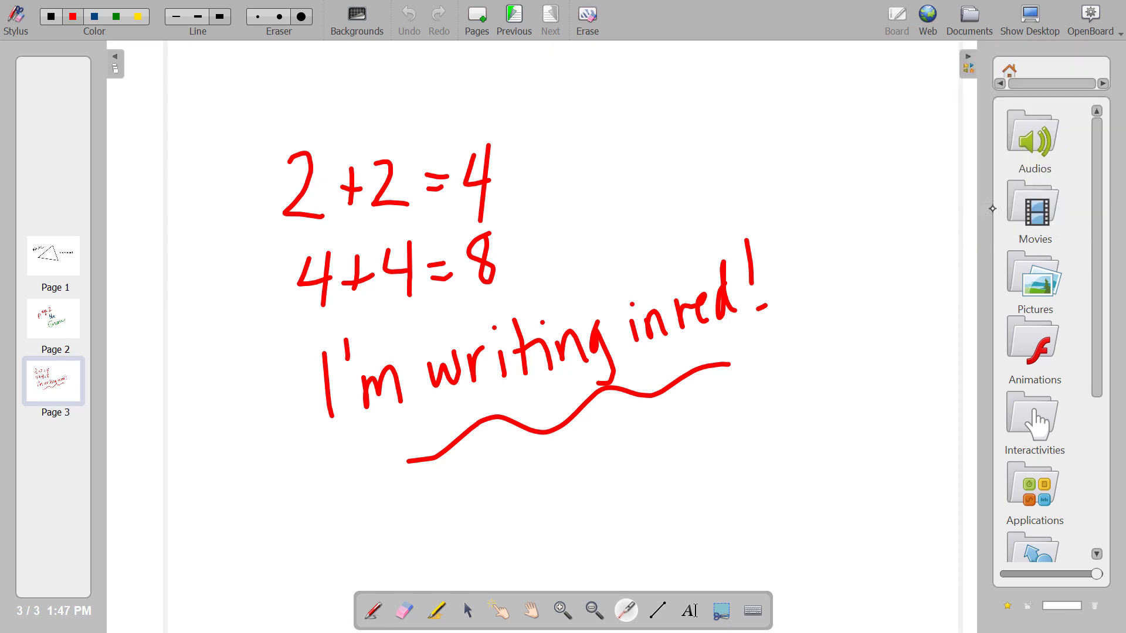